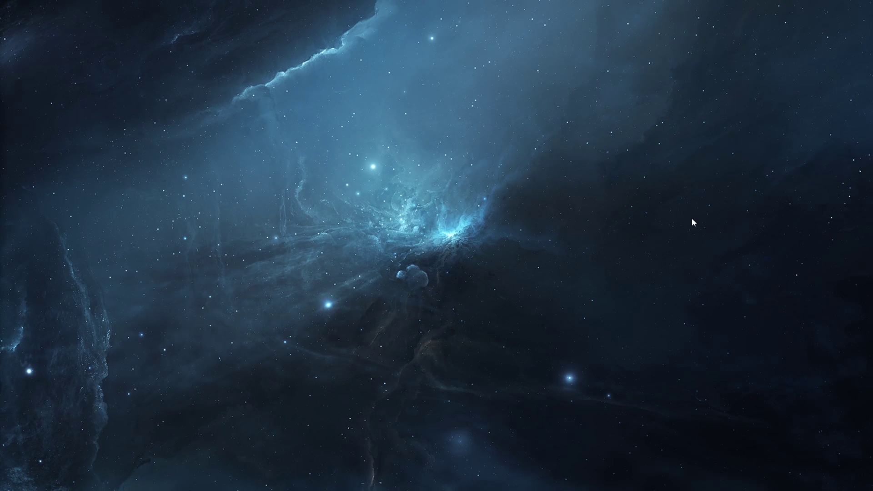
Open the in-game overlay's settings and review which accounts are linked under Connect
key(alt+z)
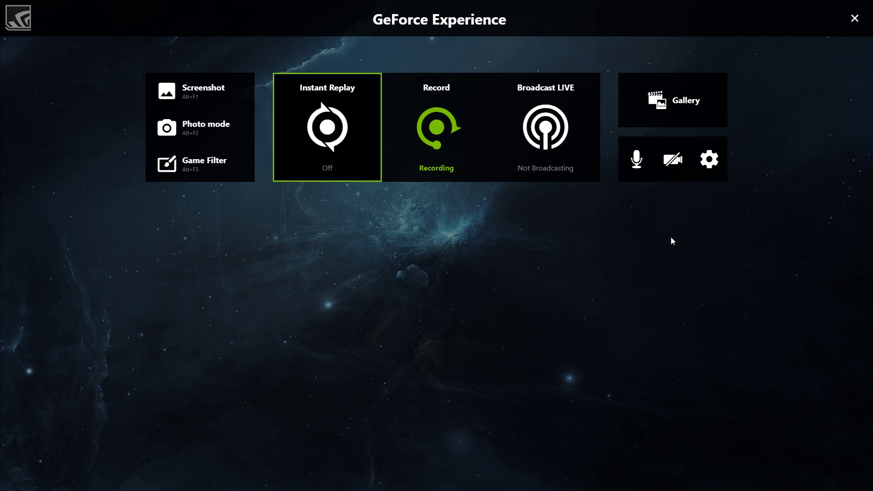
click(716, 164)
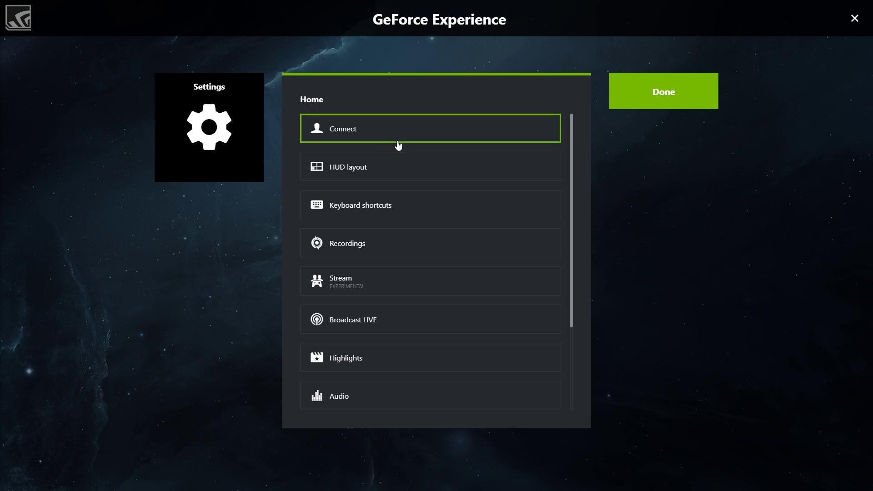
click(386, 133)
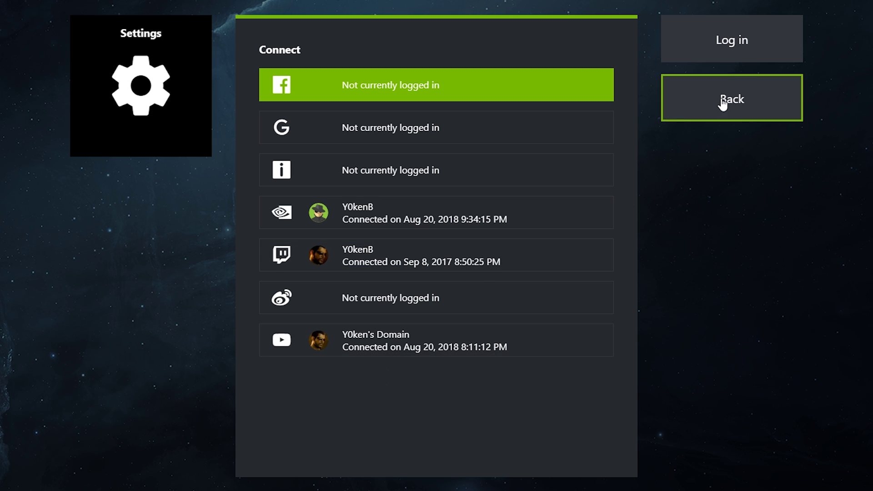
click(723, 119)
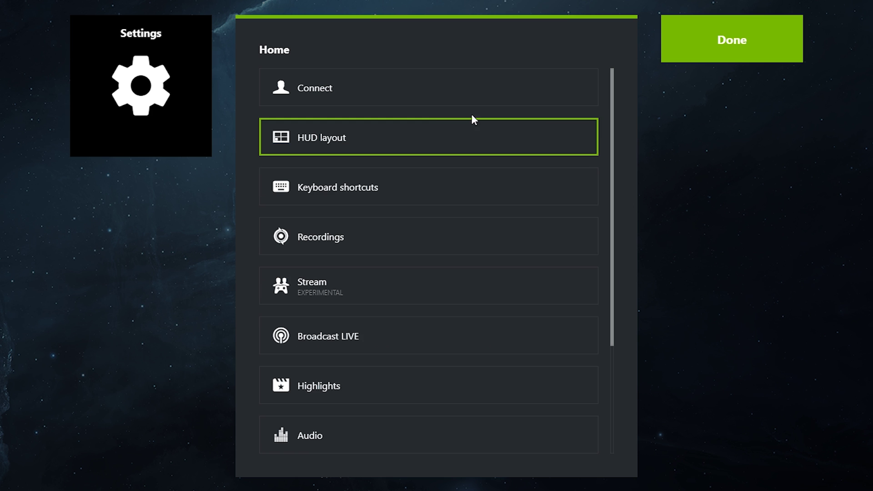
In the HUD layout, try the camera overlay in the lower-left corner at its three sizes, and turn it off
click(381, 144)
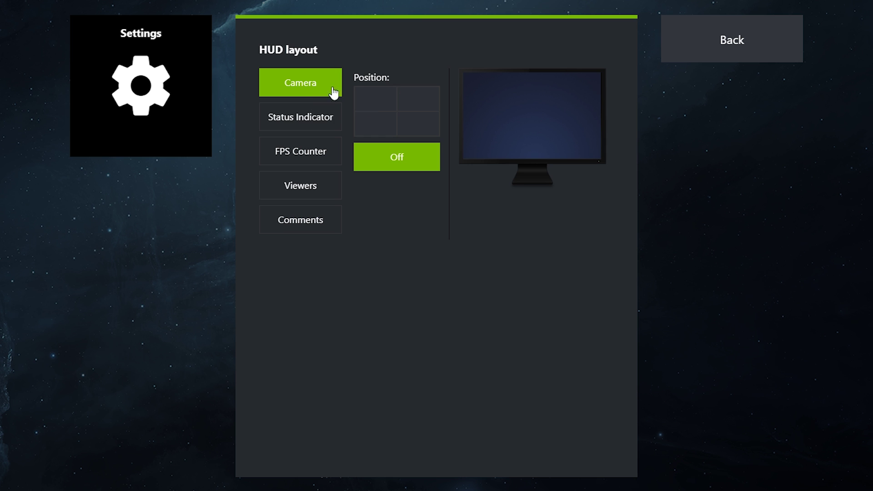
click(374, 127)
click(360, 203)
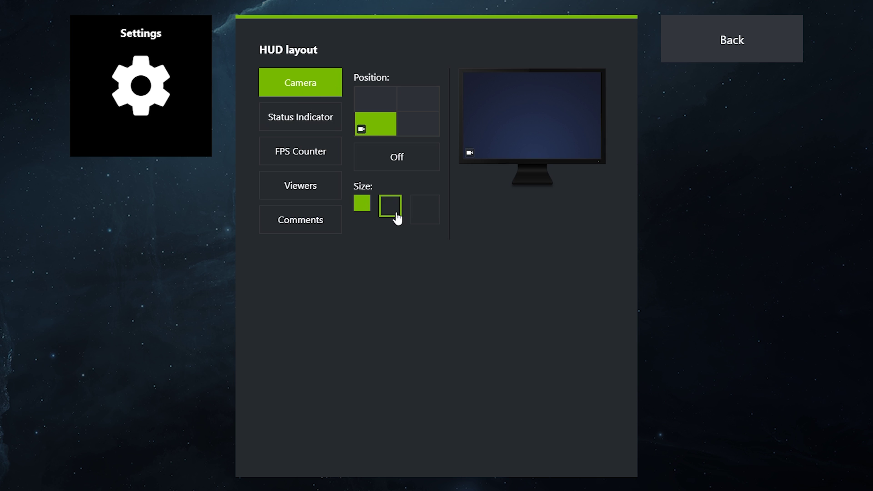
click(393, 212)
click(432, 211)
click(390, 204)
click(365, 203)
click(395, 157)
Place the status indicator in the lower-left corner of the HUD layout
click(330, 128)
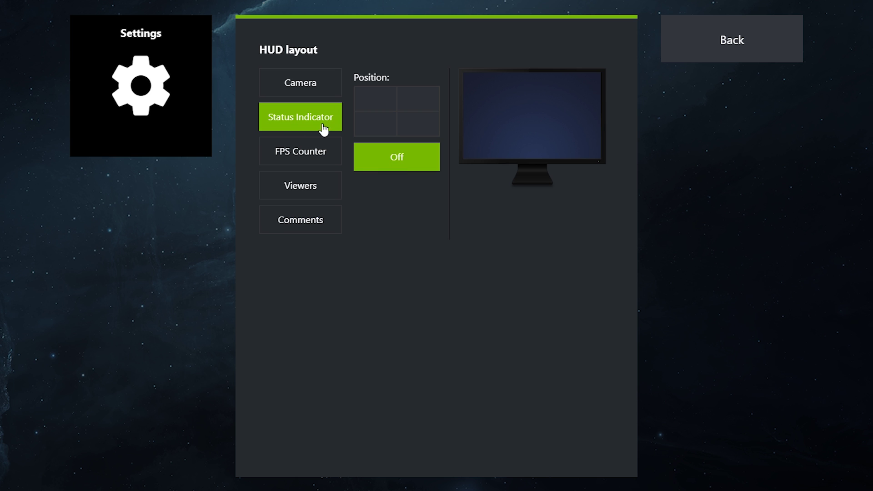
click(374, 128)
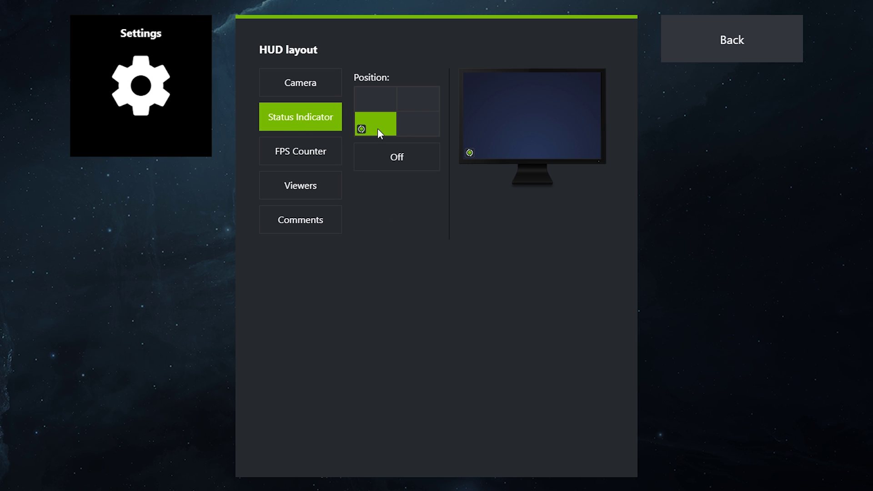
click(400, 131)
click(380, 131)
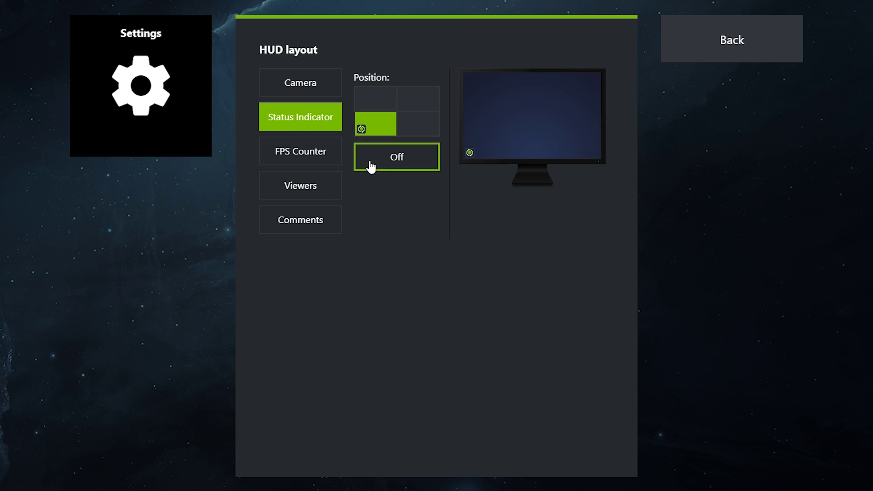
Try the FPS counter in different corners of the HUD layout and leave it in the lower-left one
click(314, 162)
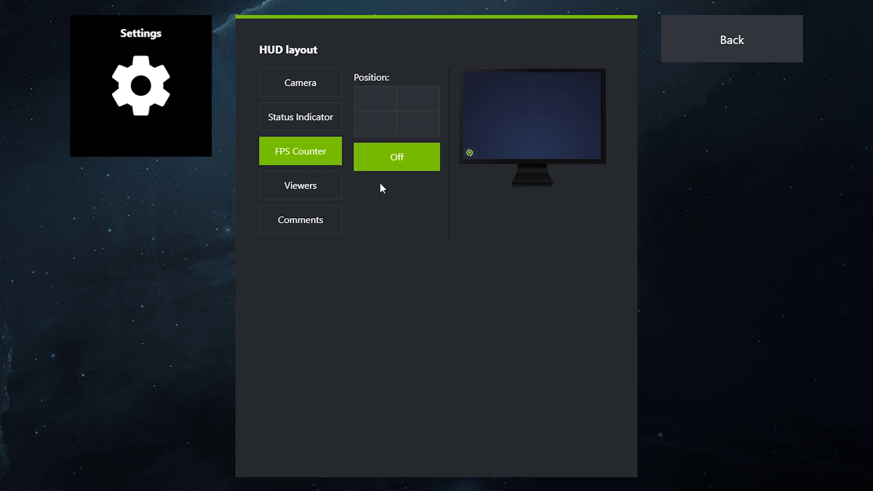
click(373, 128)
click(421, 121)
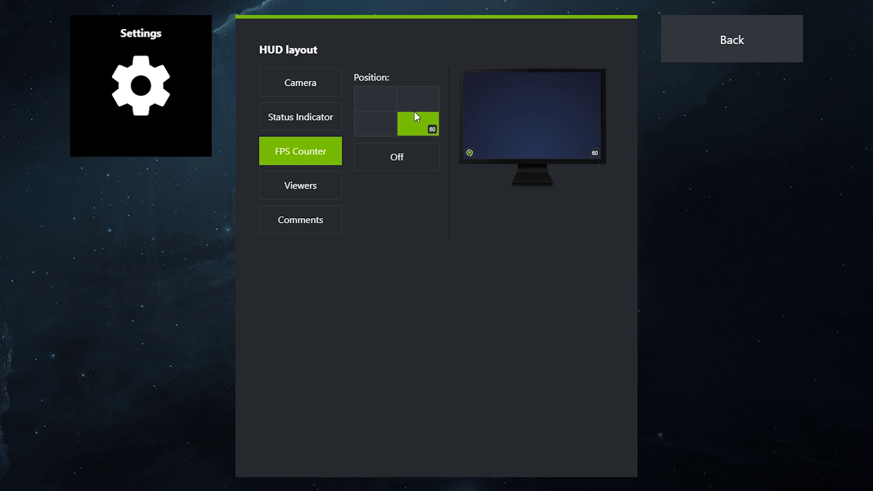
click(362, 93)
click(376, 123)
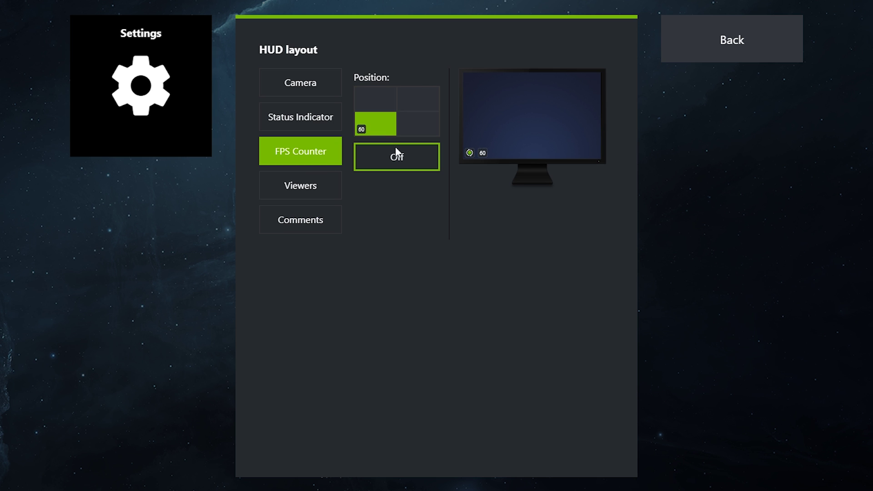
Try the viewers overlay in different corners of the HUD layout and leave it in the lower-left one
click(315, 192)
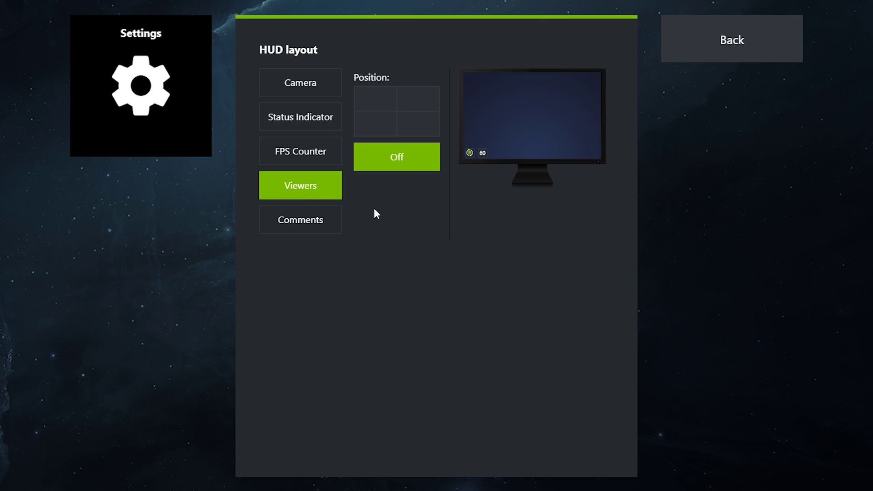
click(377, 129)
click(426, 101)
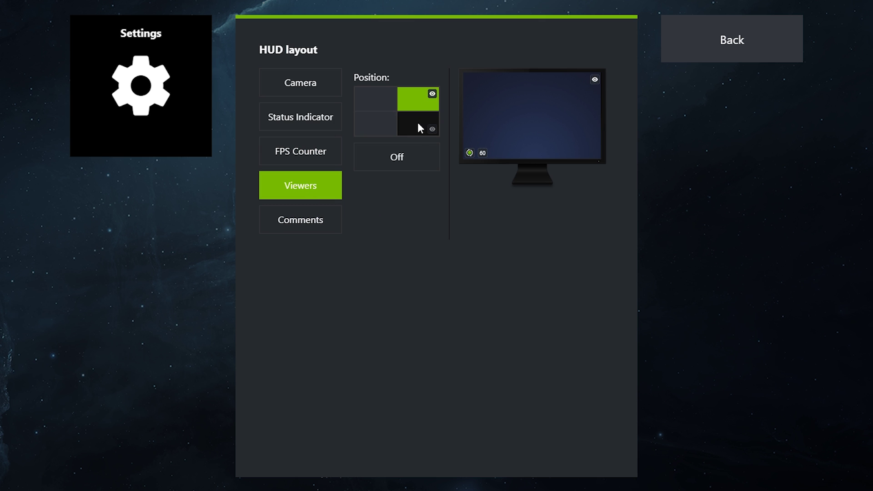
click(390, 116)
click(382, 106)
click(386, 129)
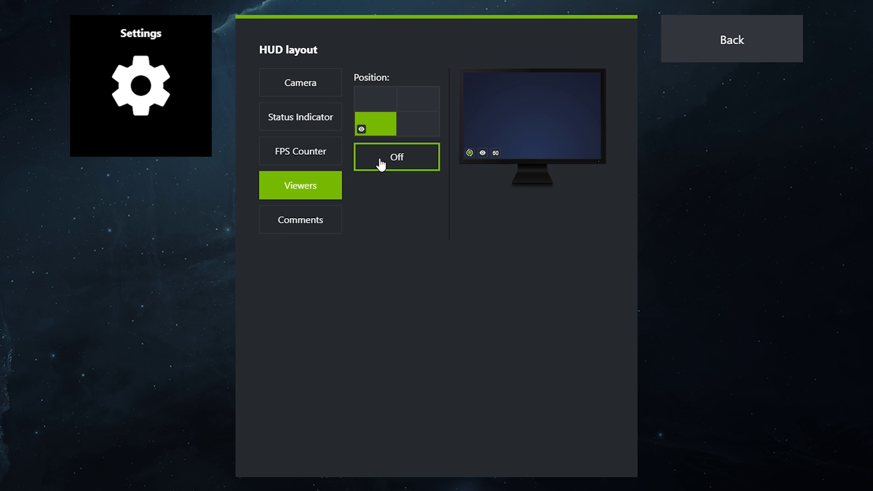
Try the comments overlay in each of the four HUD corners, and turn it off
click(308, 220)
click(411, 126)
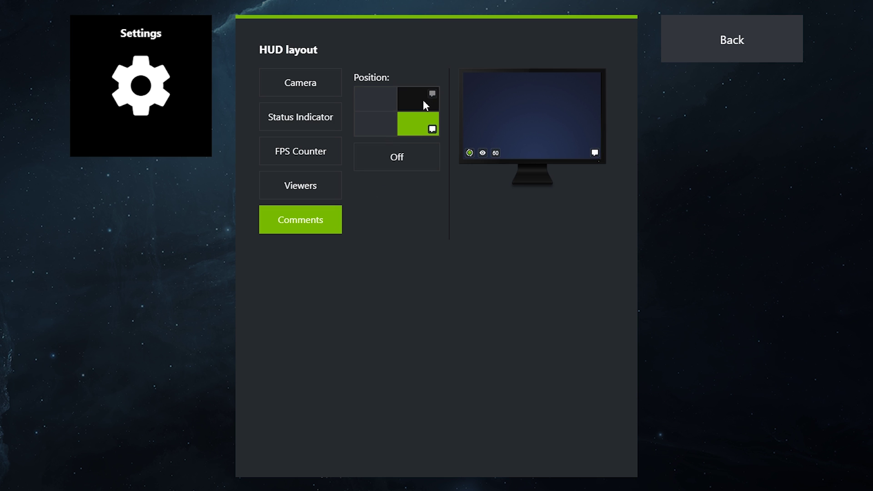
click(423, 102)
click(373, 105)
click(396, 130)
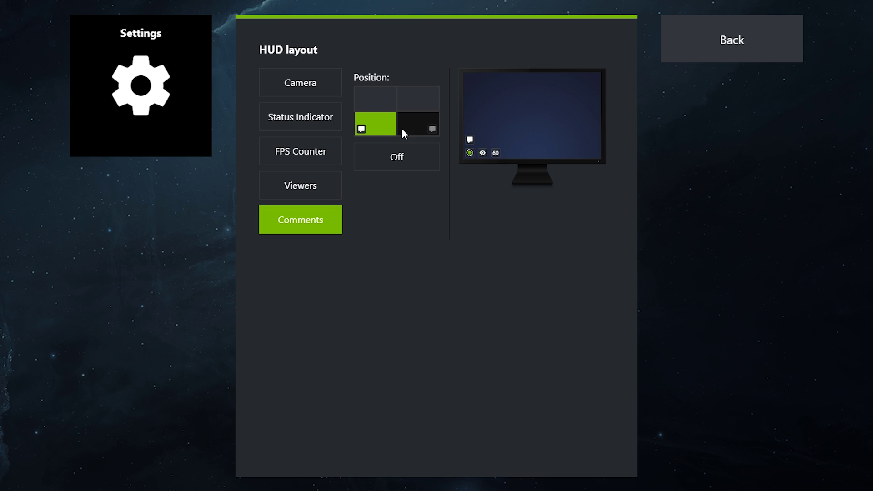
click(401, 128)
click(405, 101)
click(380, 128)
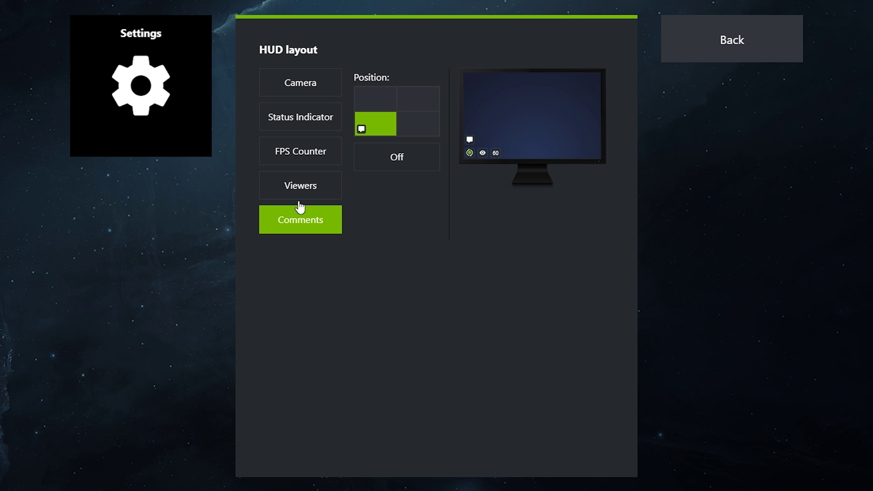
click(367, 166)
Turn off the viewers, FPS counter and status indicator overlays, check that the camera is off, and leave the HUD layout
click(300, 186)
click(386, 159)
click(327, 151)
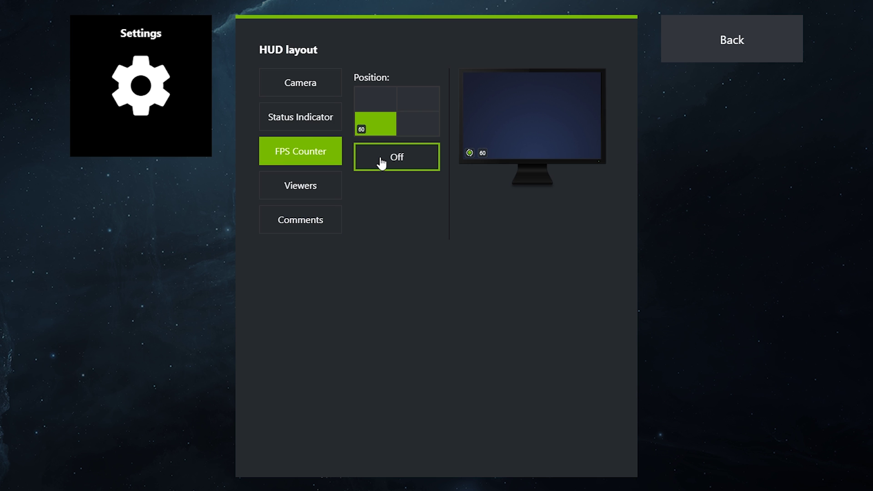
click(381, 162)
click(304, 127)
click(386, 158)
click(317, 86)
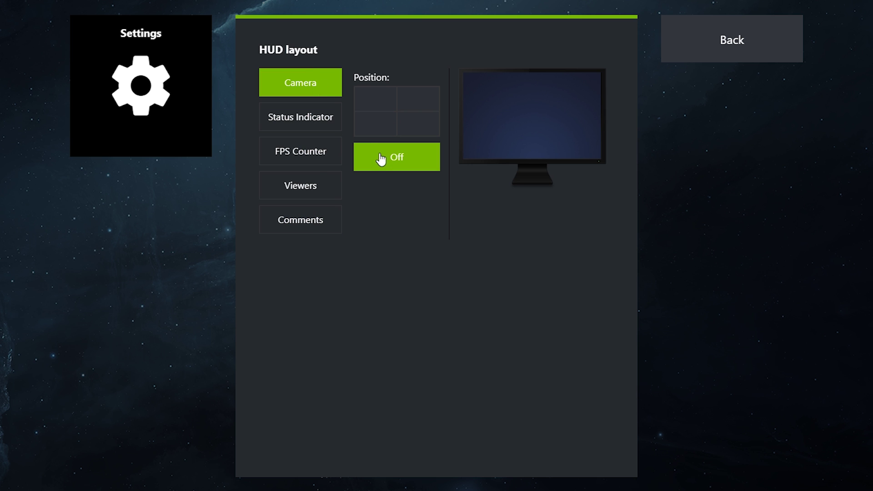
click(729, 30)
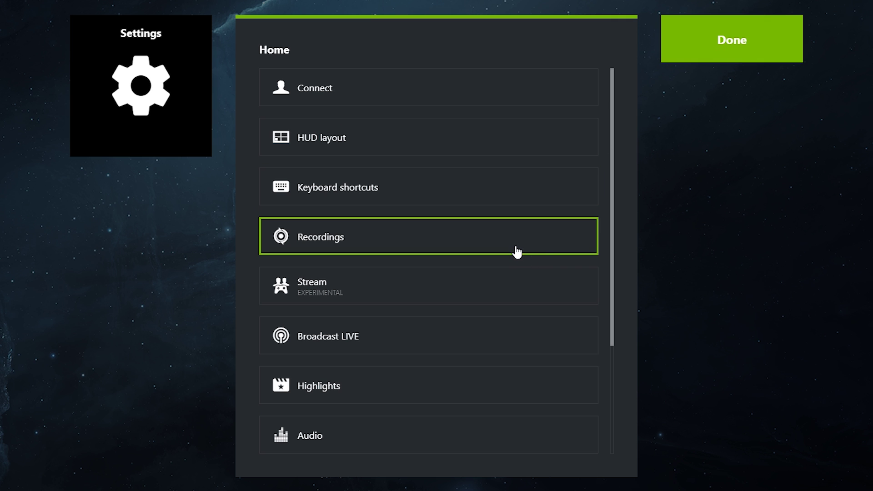
Review the overlay's keyboard shortcuts down to the broadcast and custom overlay sections
click(411, 189)
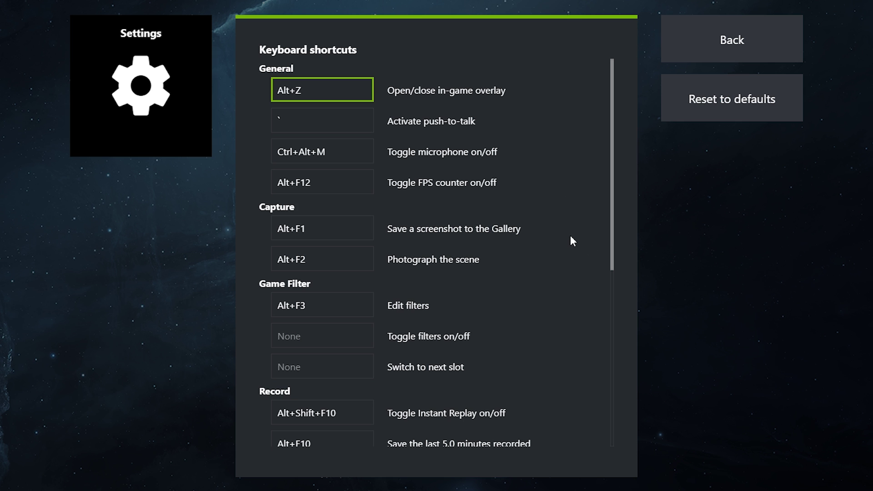
scroll(571, 237, down, 5)
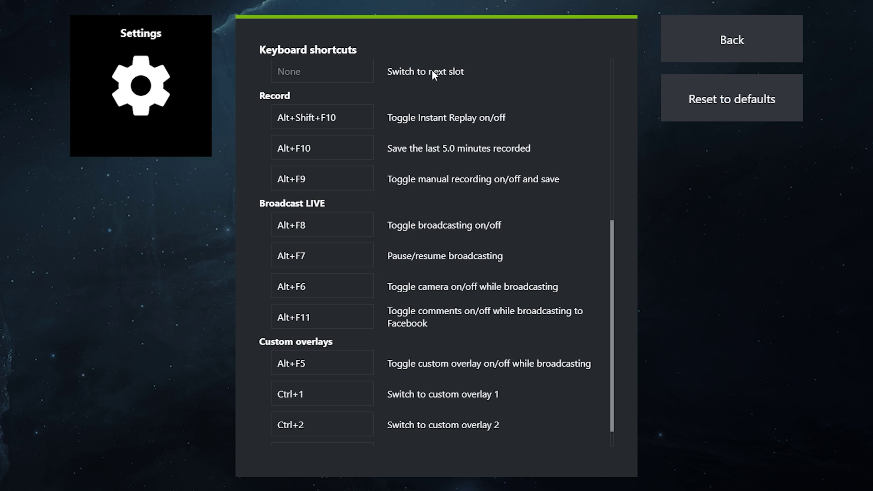
click(759, 51)
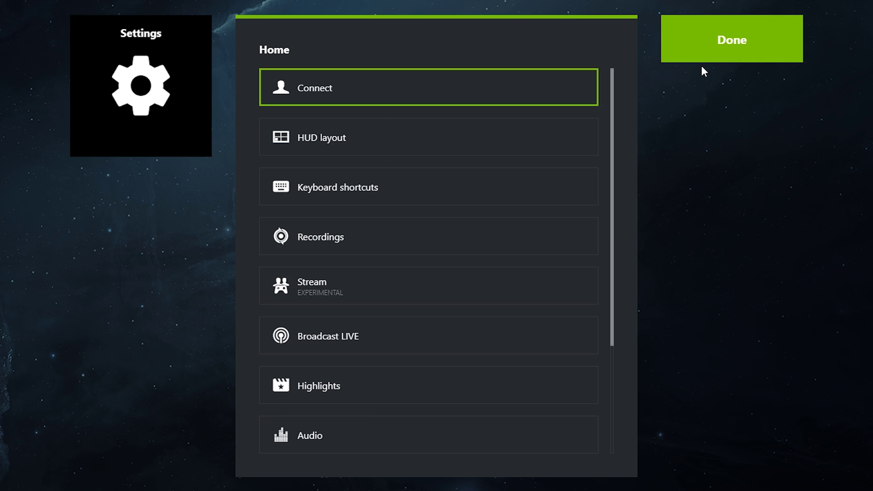
Compare the Broadcast LIVE quality settings for Facebook, Twitch and YouTube, and look over the custom overlay slots and ingest server
click(399, 341)
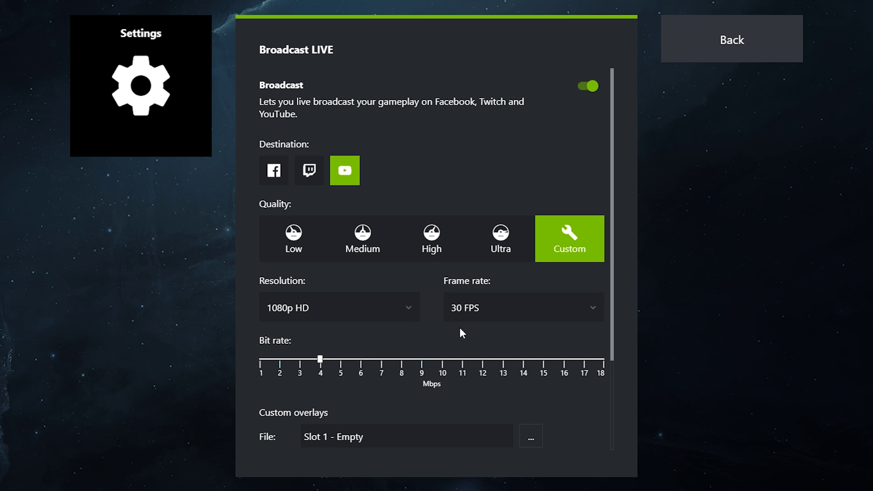
click(276, 169)
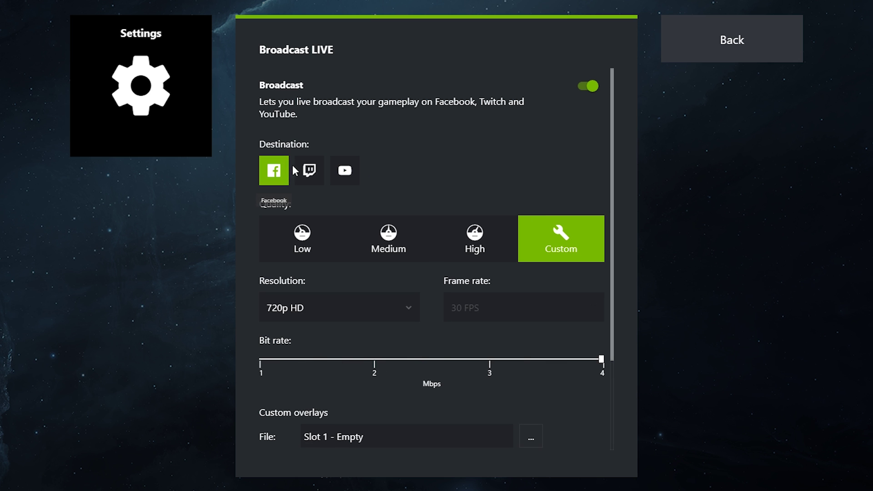
click(309, 170)
click(345, 171)
click(273, 171)
click(309, 173)
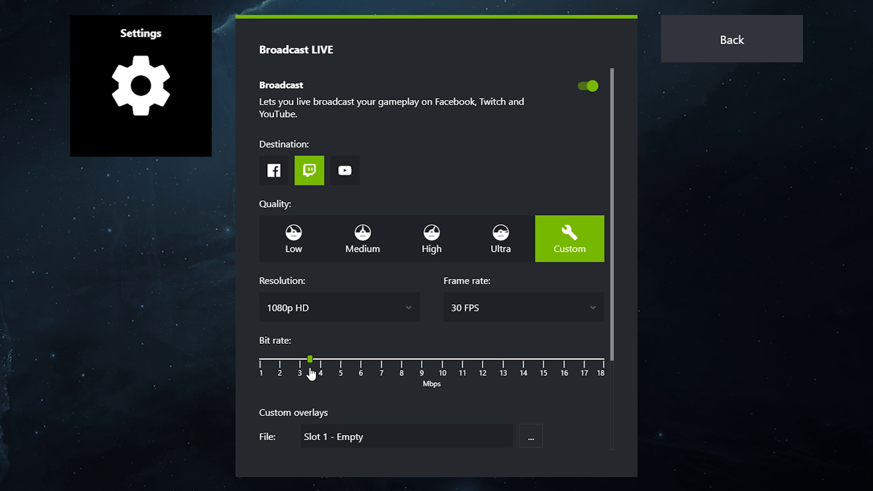
click(344, 172)
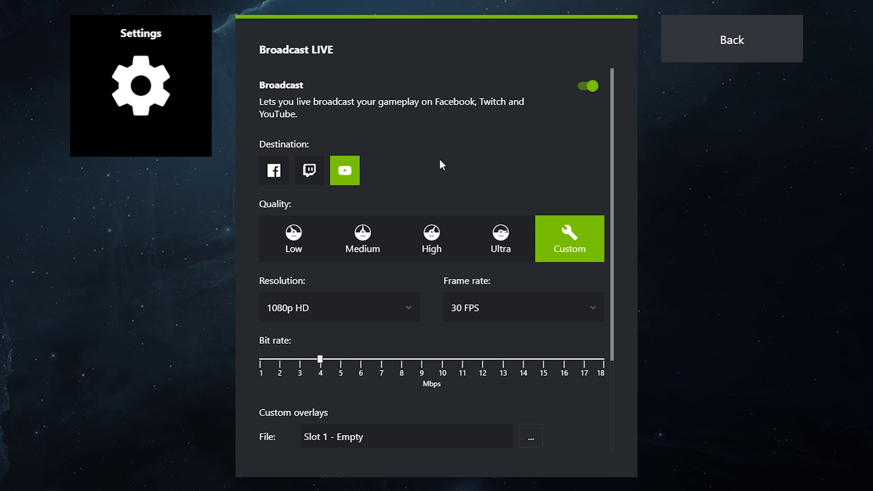
scroll(351, 276, down, 3)
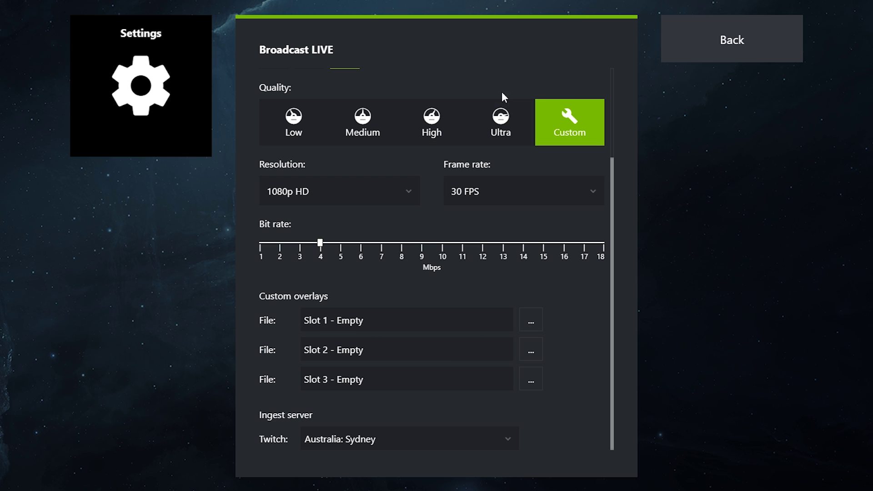
click(707, 39)
Check the keyboard shortcuts for toggling and switching between the three custom overlays
click(353, 195)
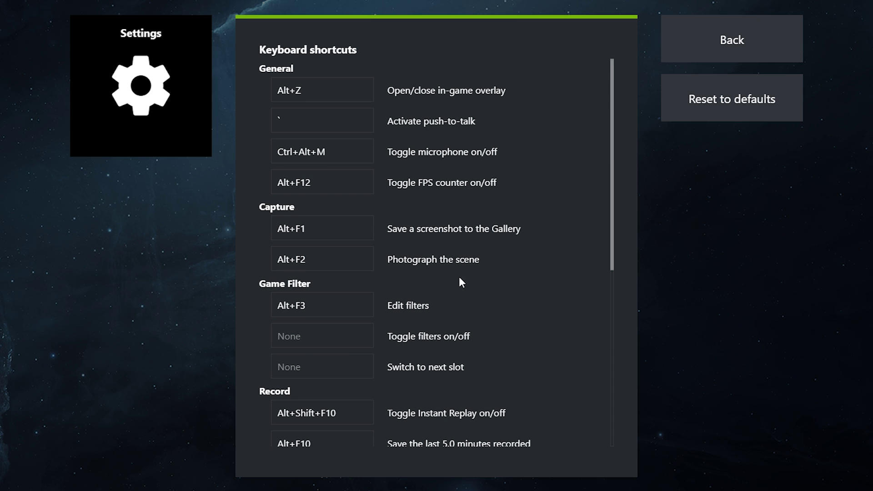
scroll(459, 278, down, 6)
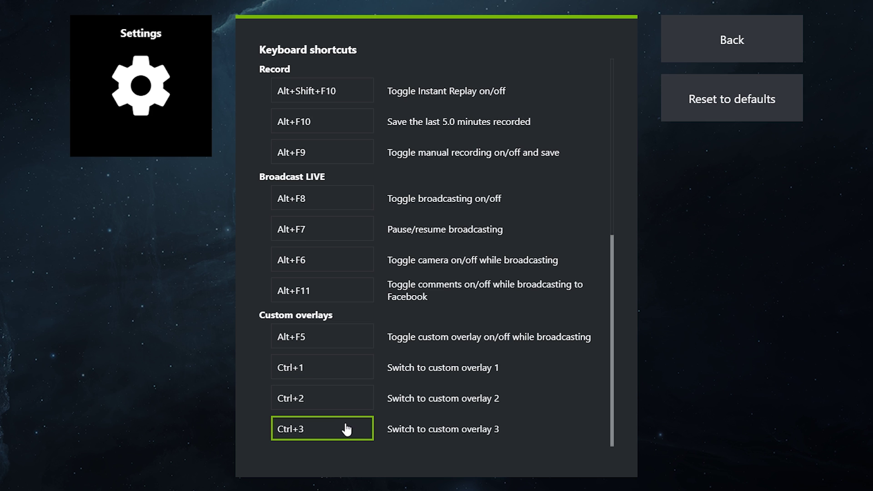
click(741, 40)
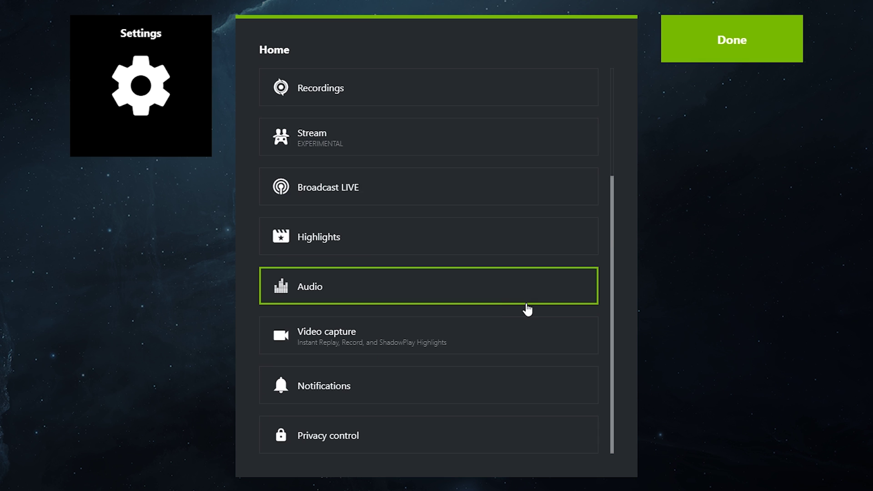
Review the Audio settings, including the available microphone sources, without changing them
click(389, 297)
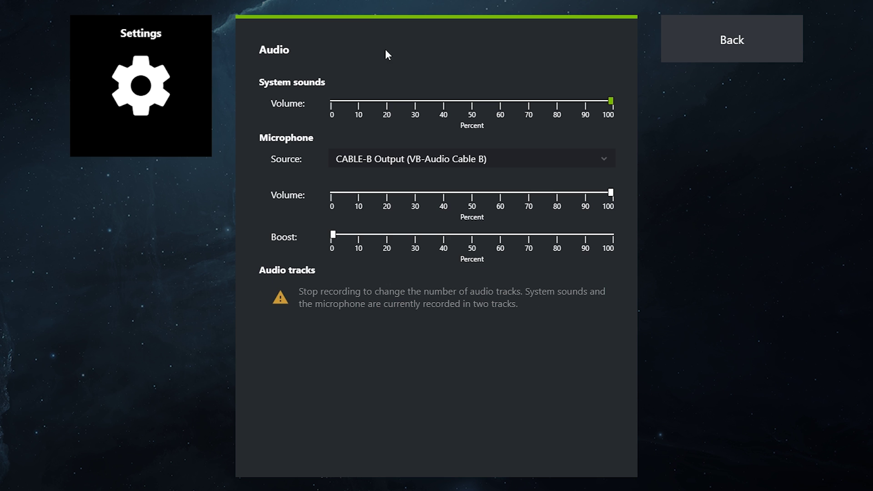
click(563, 159)
click(472, 48)
click(719, 43)
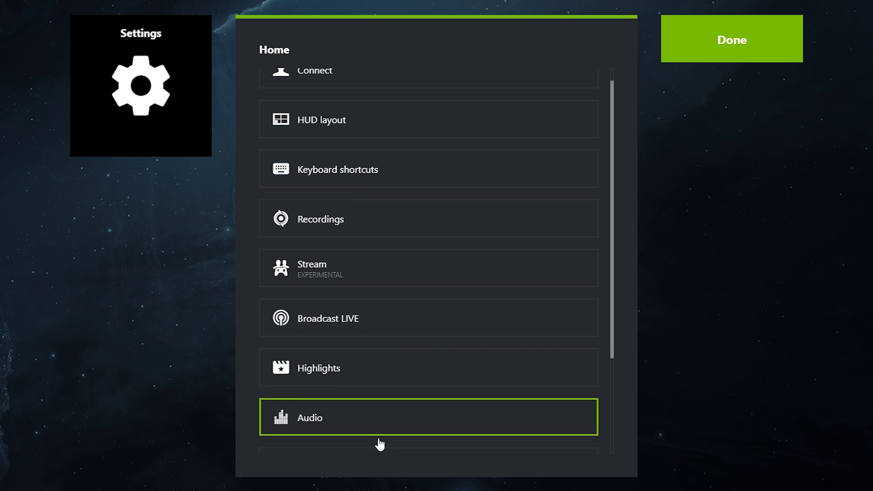
Look over the overlay's Notifications settings and return to the settings home
scroll(379, 443, down, 3)
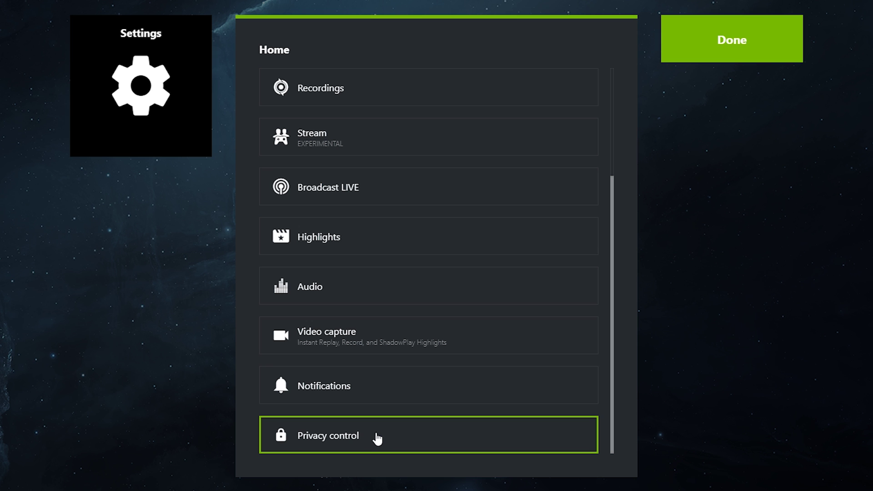
click(377, 392)
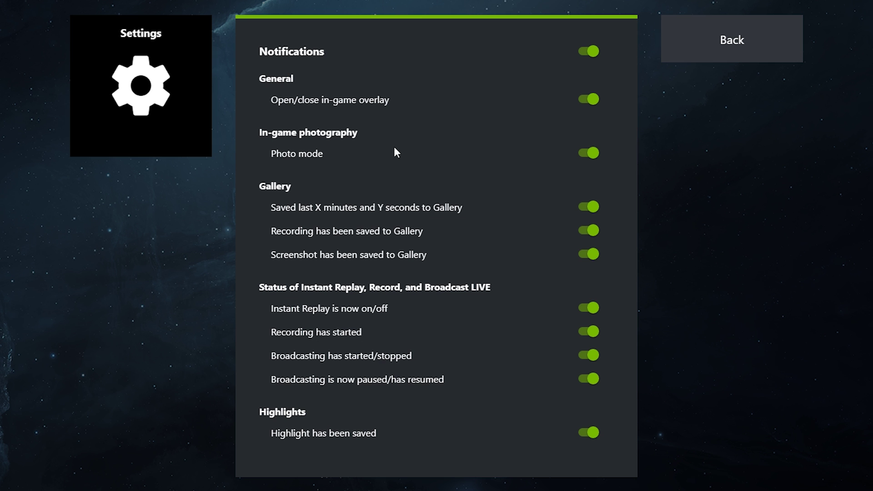
click(712, 54)
Check the desktop capture option under Privacy control, and exit the settings to the main overlay
scroll(410, 449, down, 2)
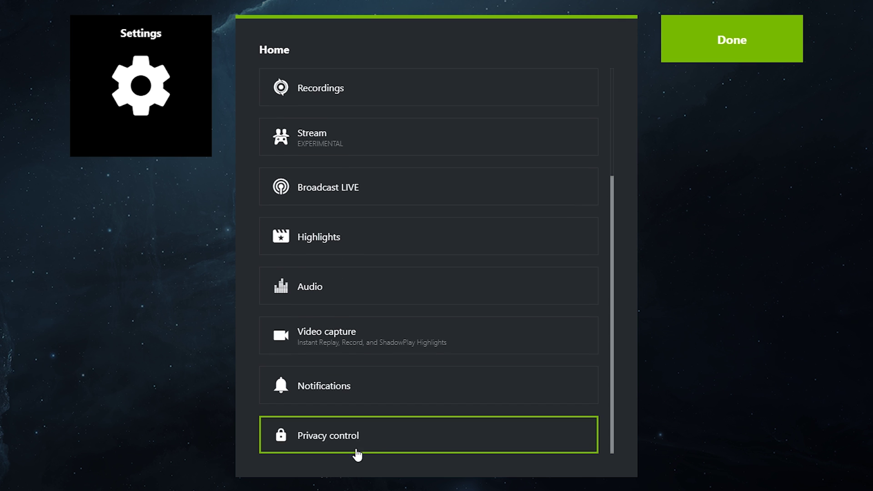
click(357, 448)
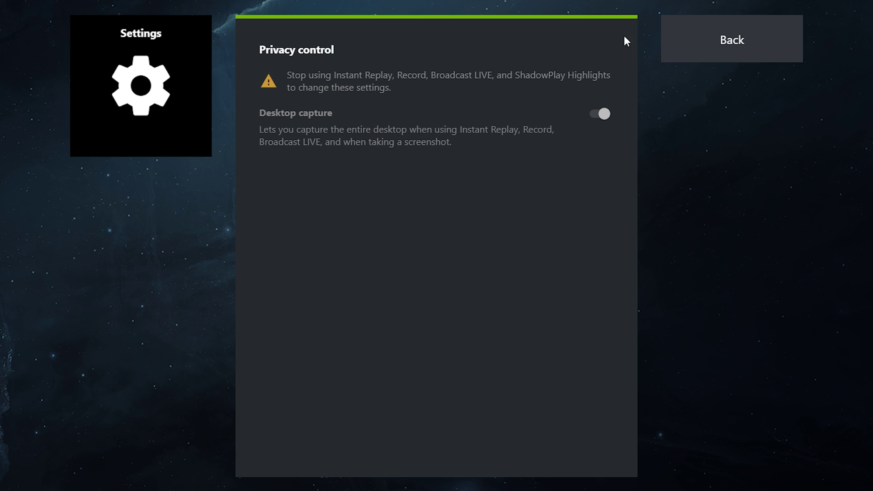
click(736, 40)
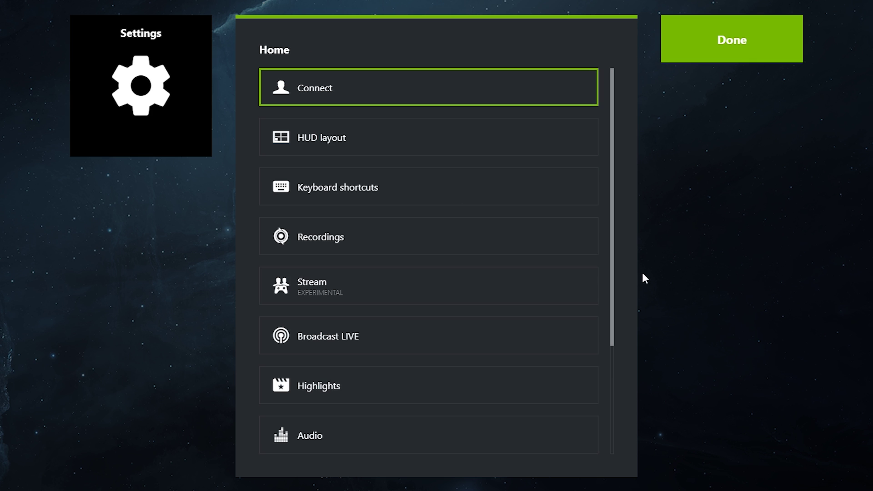
click(736, 52)
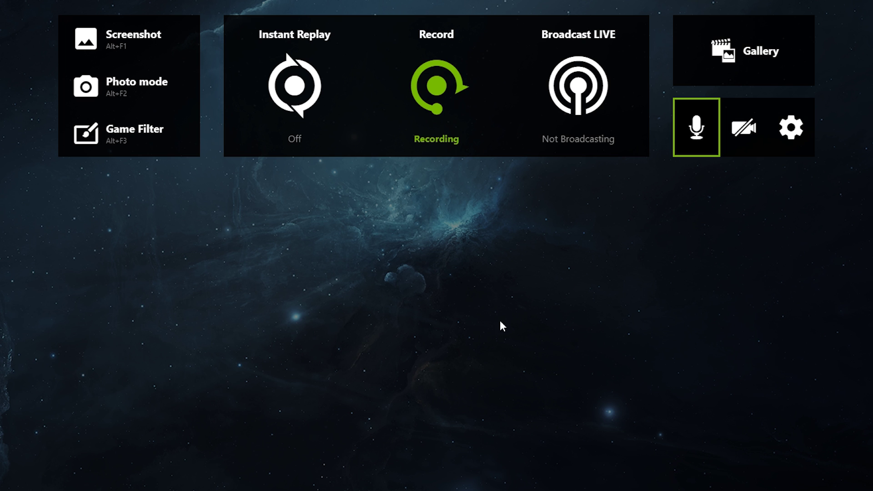